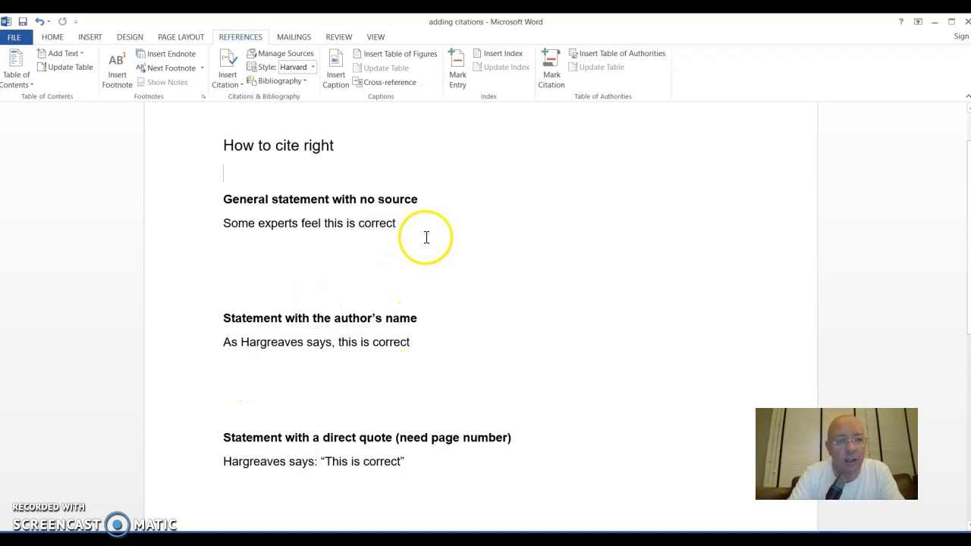
# Start a new citation source at the end of the sentence "Some experts feel this is correct".
pyautogui.doubleClick(366, 223)
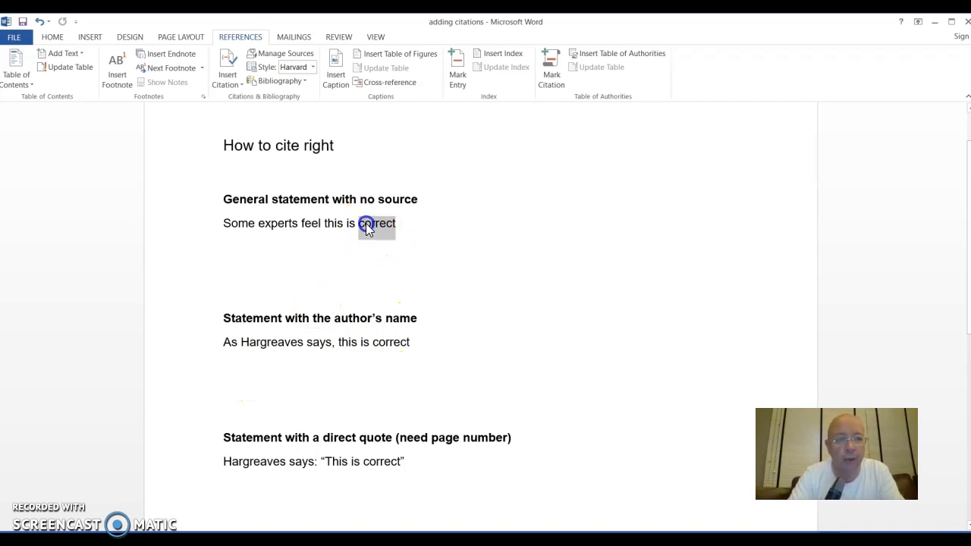
pyautogui.tripleClick(366, 223)
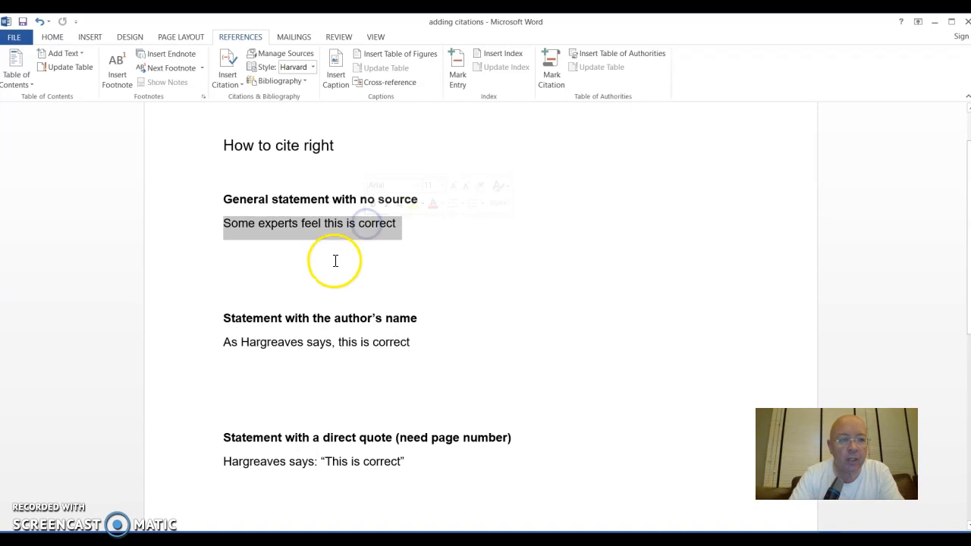
pyautogui.click(422, 236)
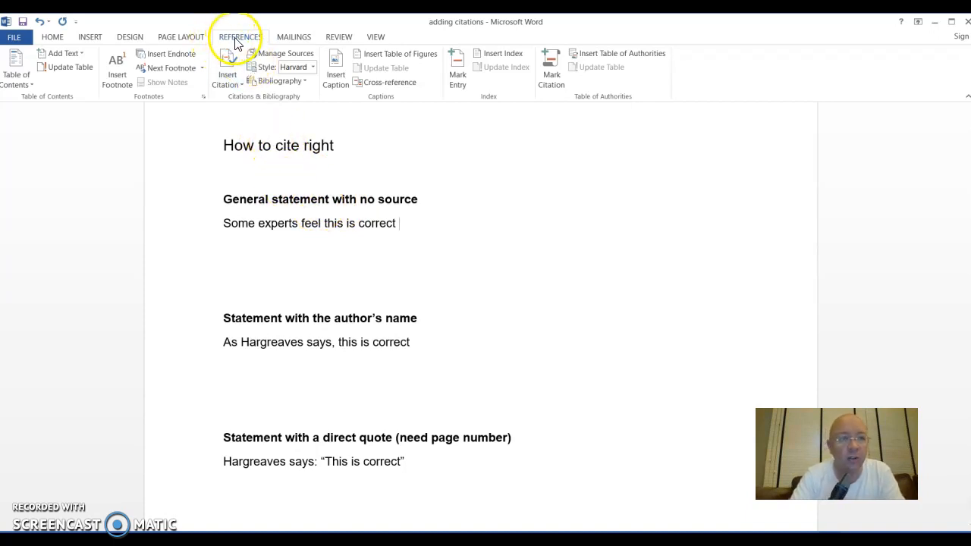
pyautogui.click(229, 71)
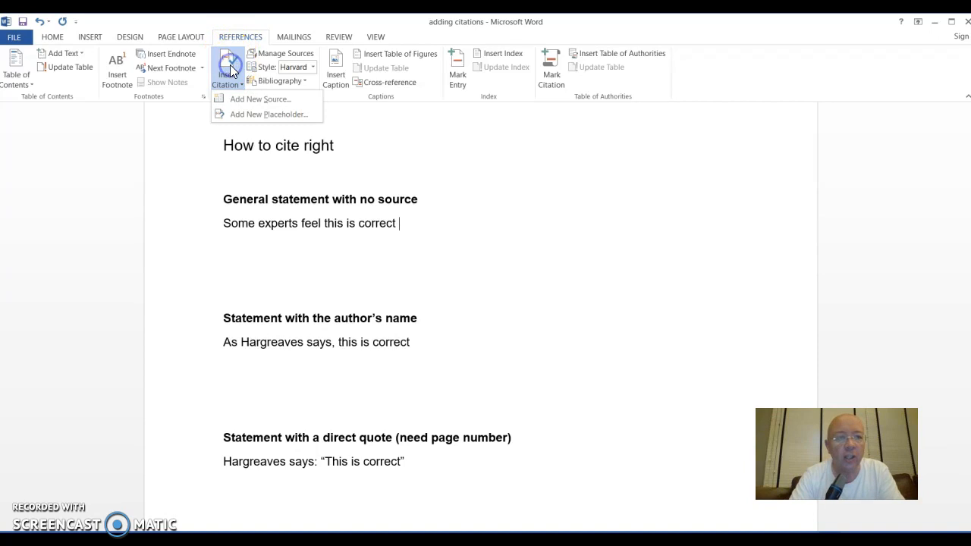
pyautogui.click(264, 100)
pyautogui.moveTo(284, 92); pyautogui.dragTo(577, 88)
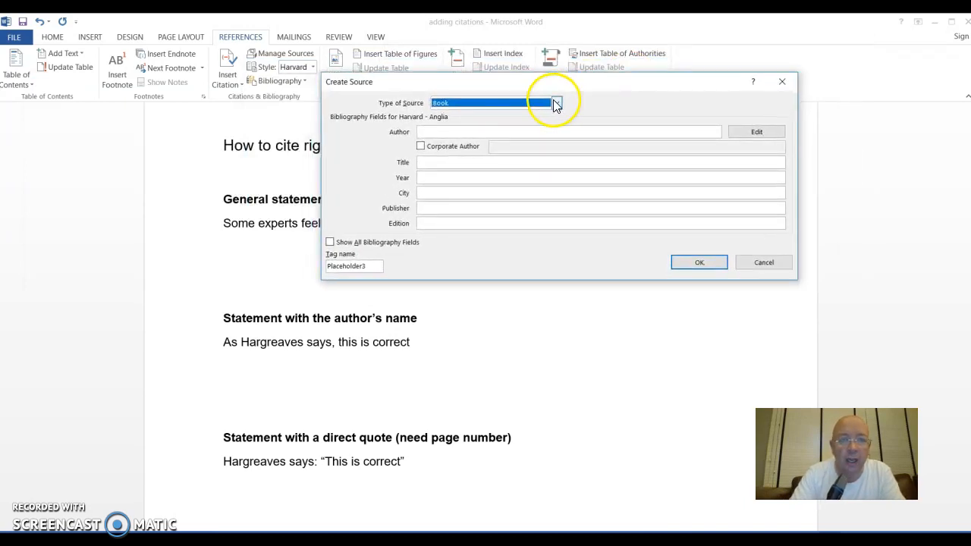
# Look through the available source types and keep Book as the type of the new source.
pyautogui.click(557, 105)
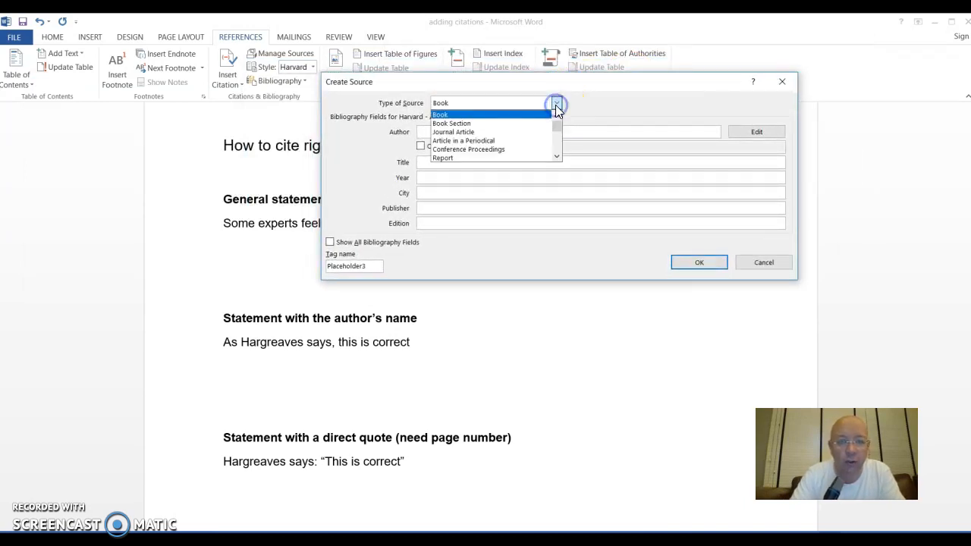
pyautogui.click(558, 147)
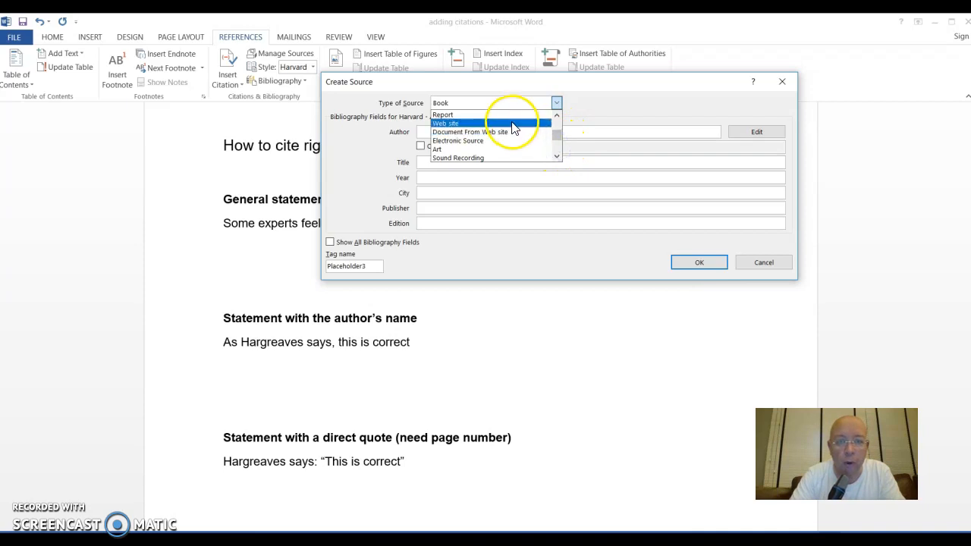
pyautogui.click(557, 150)
pyautogui.click(558, 149)
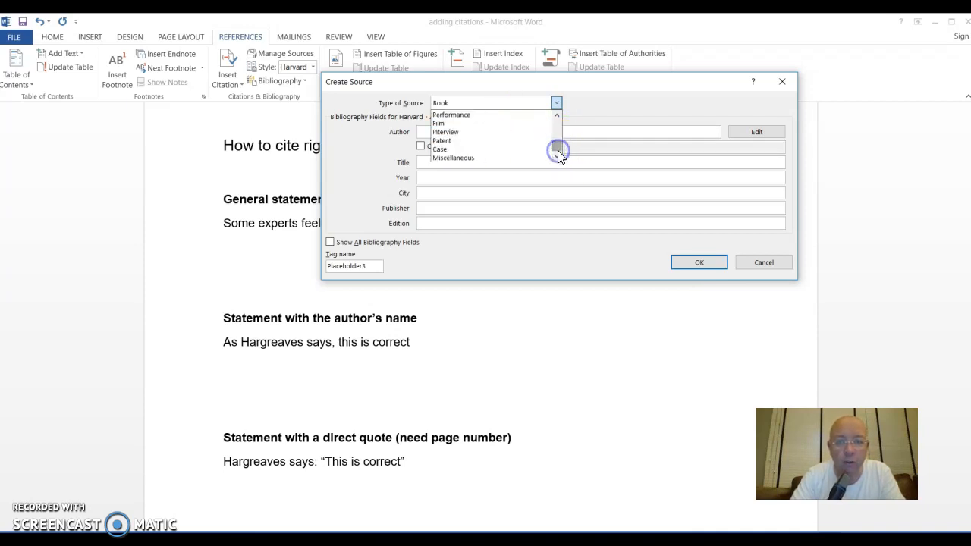
pyautogui.moveTo(557, 149); pyautogui.dragTo(556, 131)
pyautogui.click(509, 115)
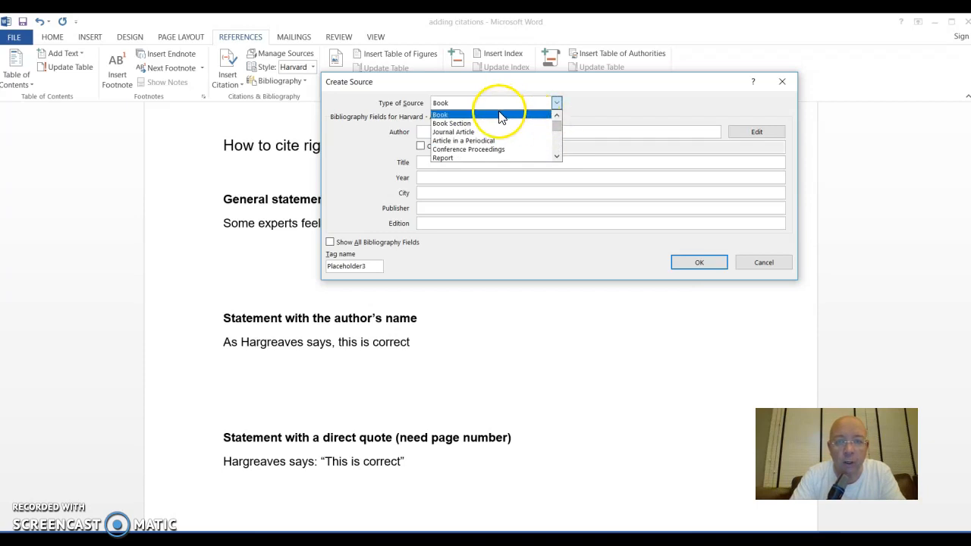
# Enter the book author's surname followed by a comma and the first initial.
pyautogui.click(471, 132)
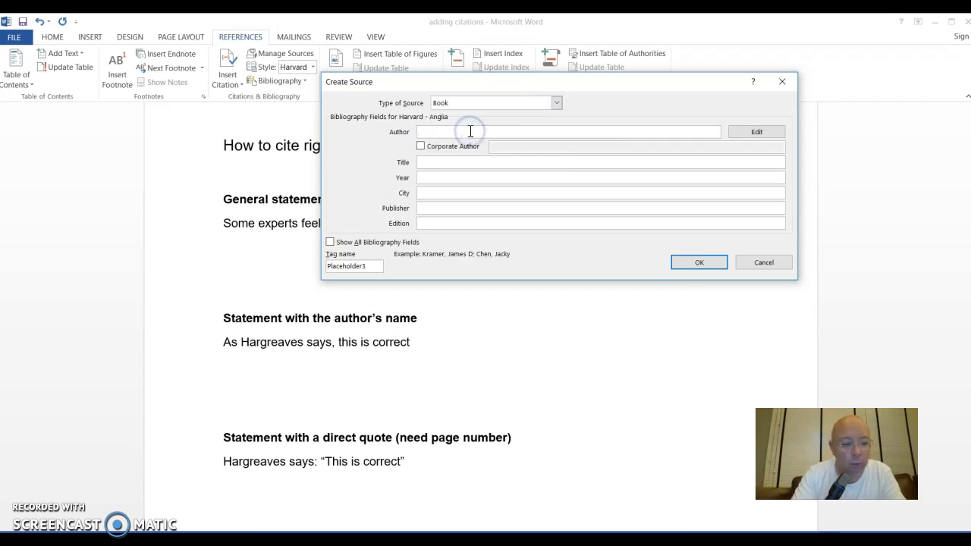
pyautogui.write('Har')
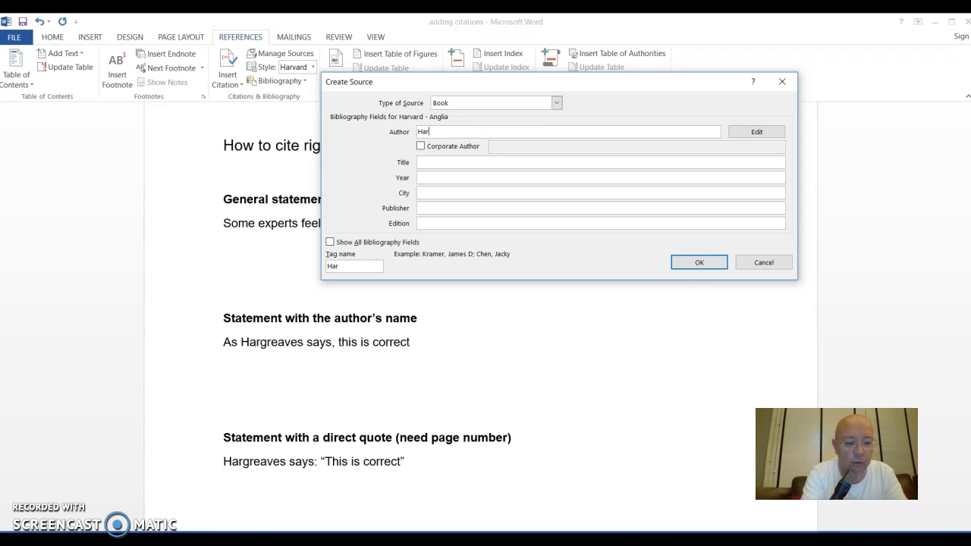
pyautogui.write('greaves, ')
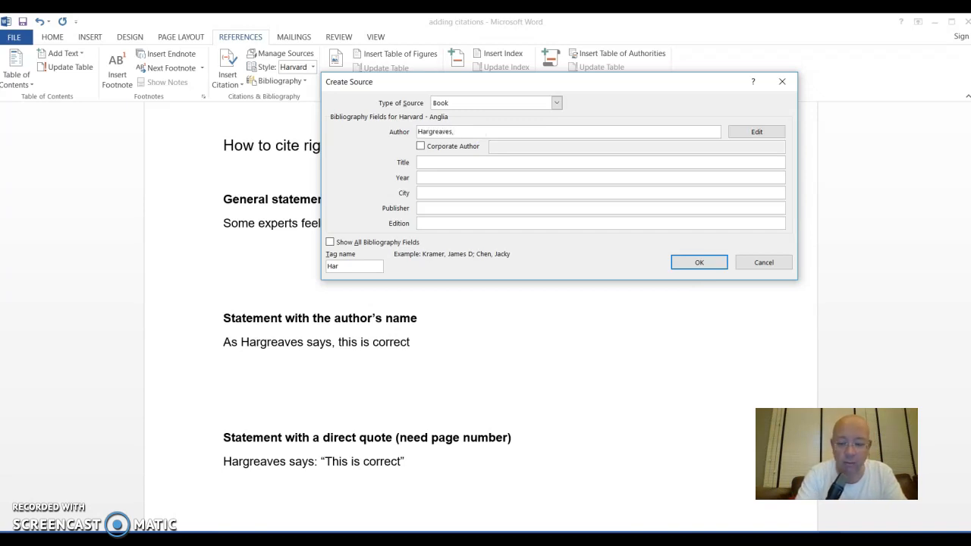
pyautogui.write('J')
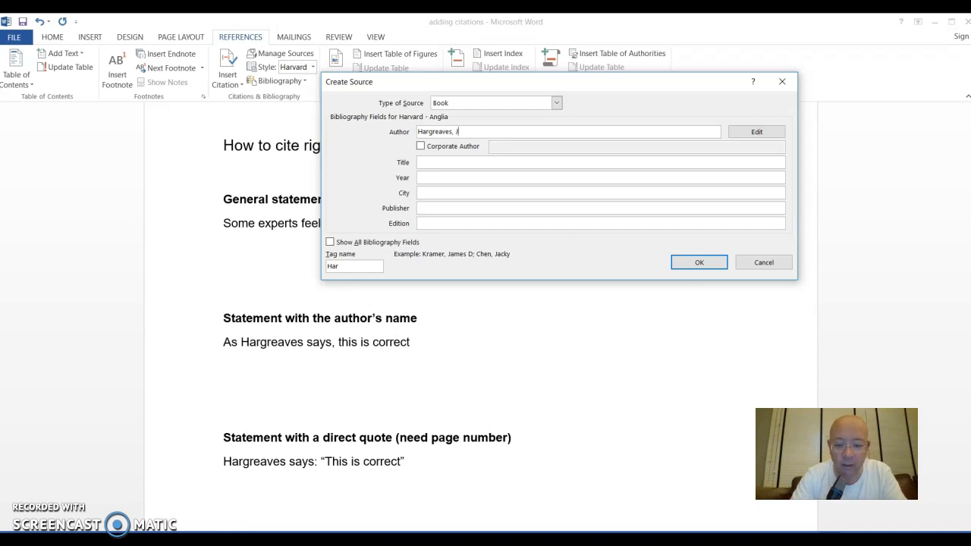
pyautogui.write('.')
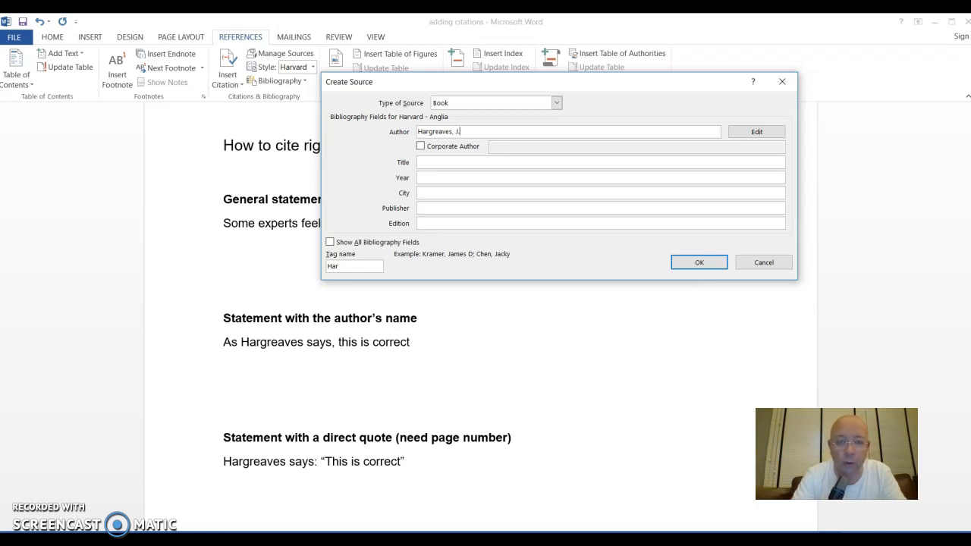
# Set the book's title to "Why Education is Great" and its year to 2015.
pyautogui.click(494, 163)
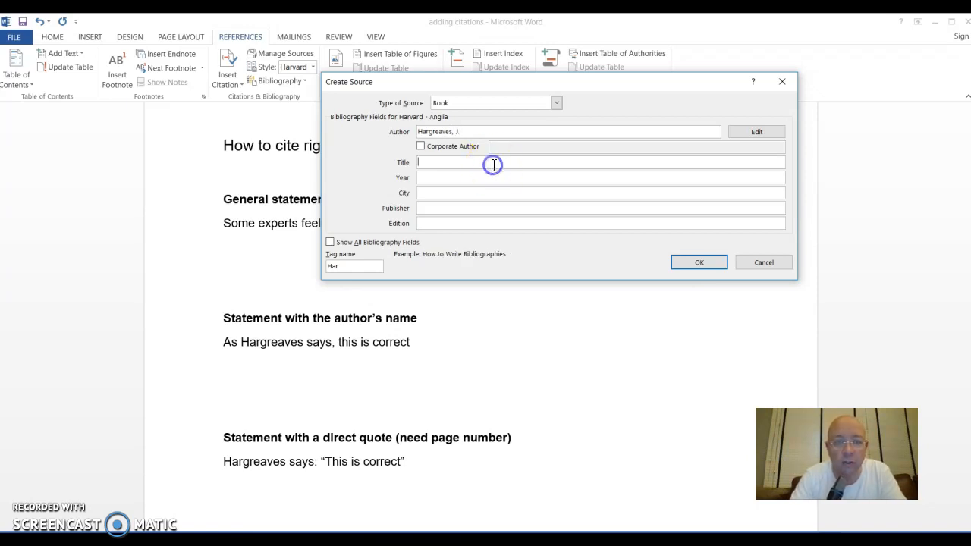
pyautogui.write('Why ')
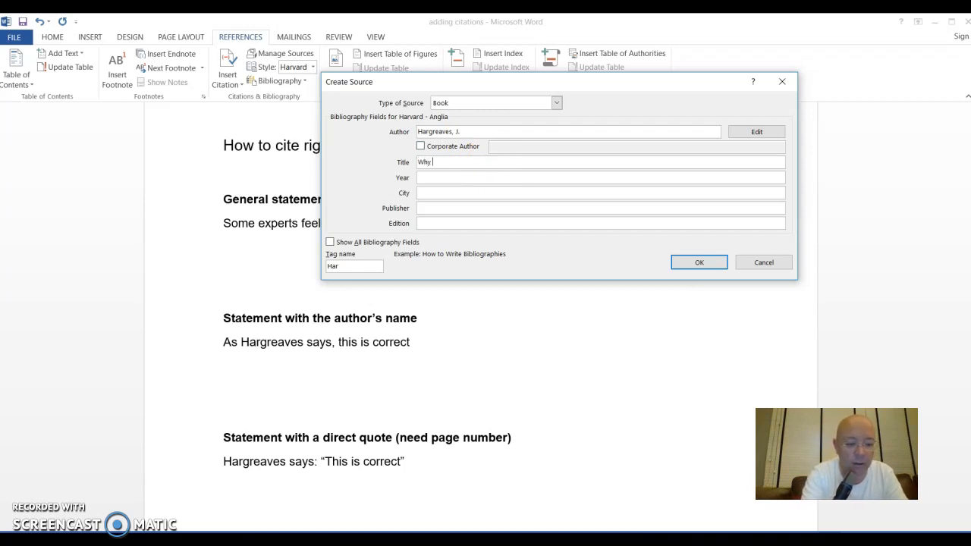
pyautogui.write('Educa')
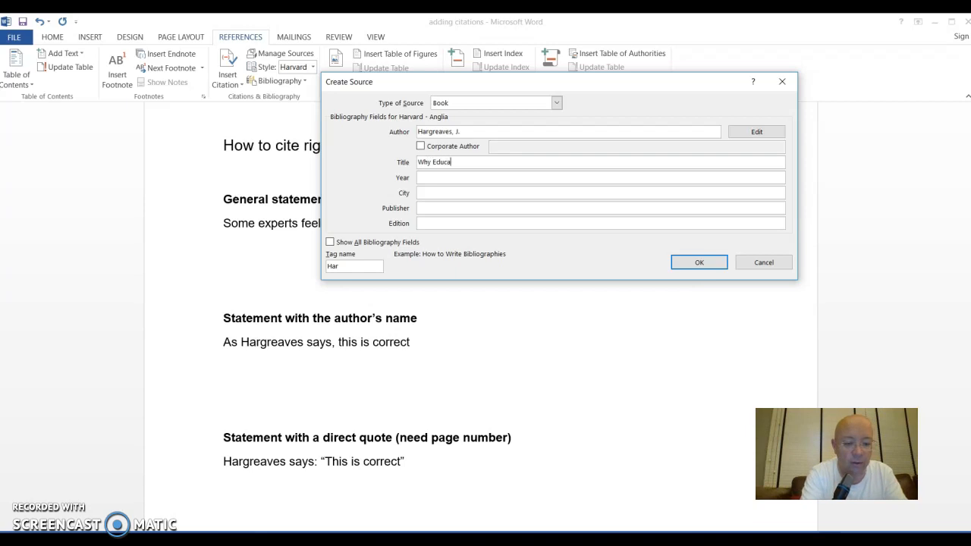
pyautogui.write('tion is ')
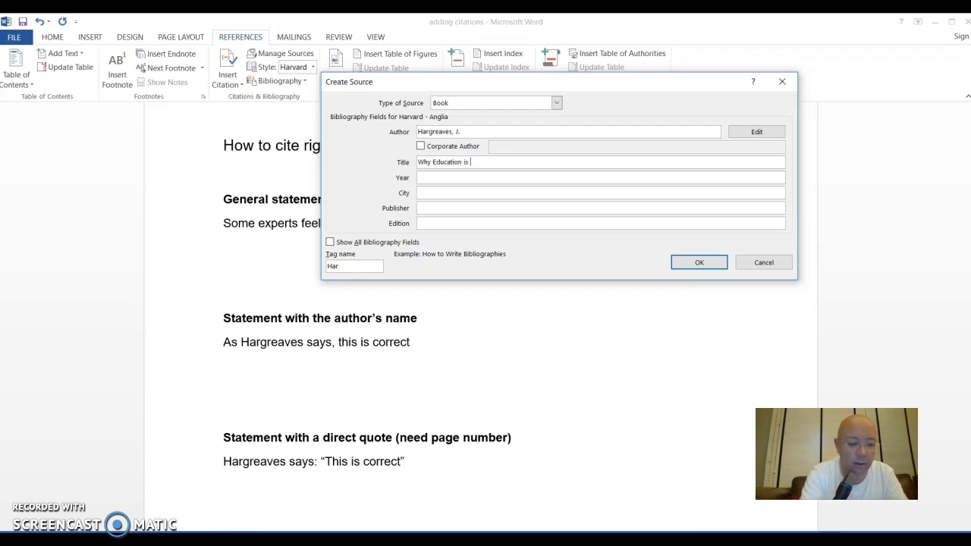
pyautogui.write('Great')
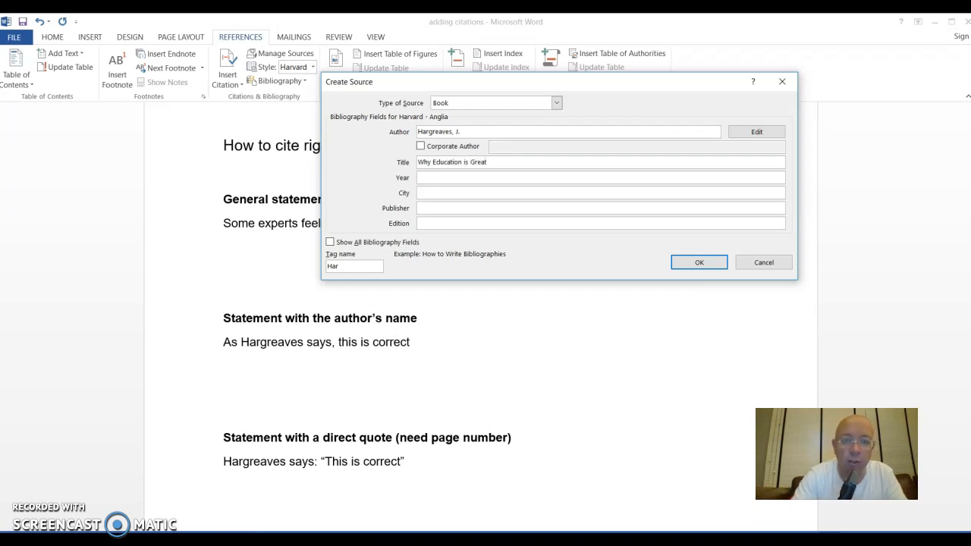
pyautogui.click(557, 182)
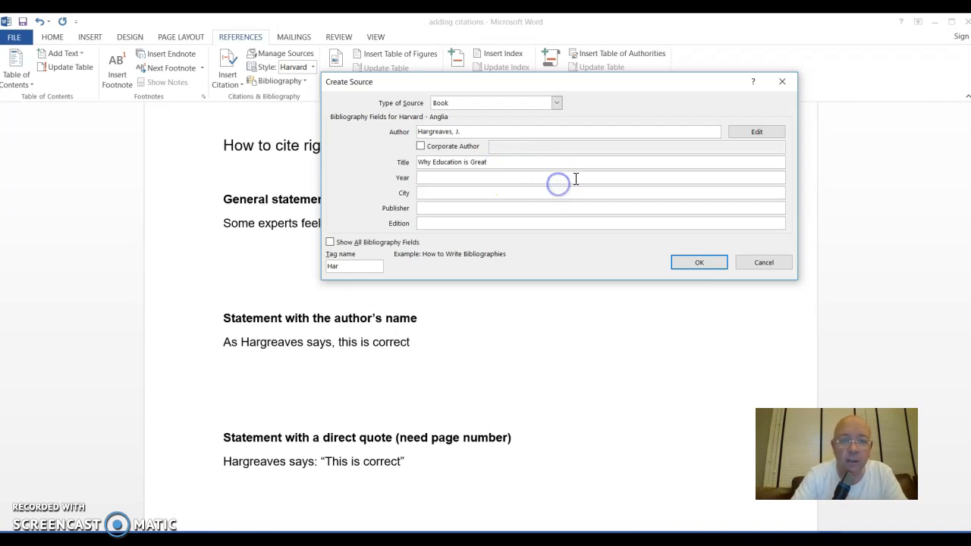
pyautogui.write('2015')
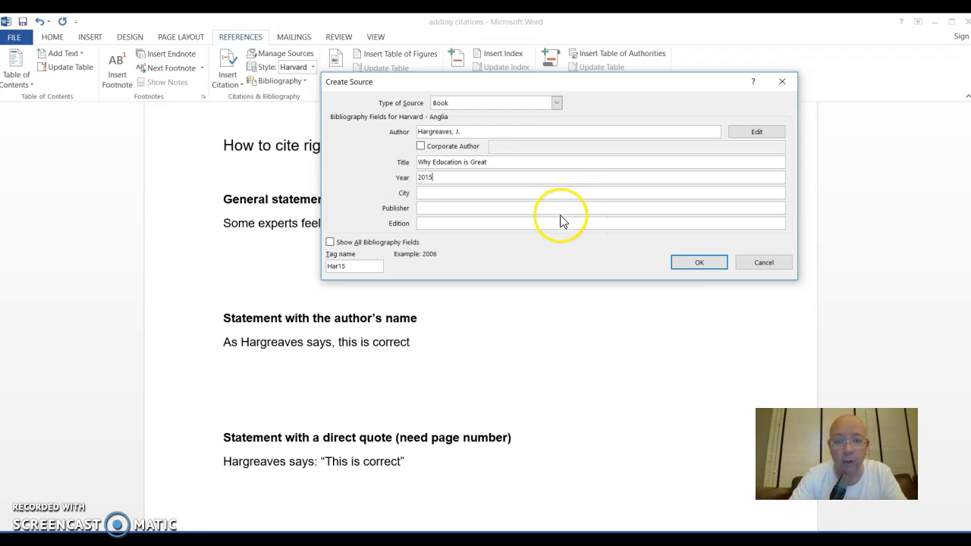
# Fill in the publication details with London as the city, Sage as the publisher and 2 as the edition.
pyautogui.click(564, 193)
pyautogui.write('London')
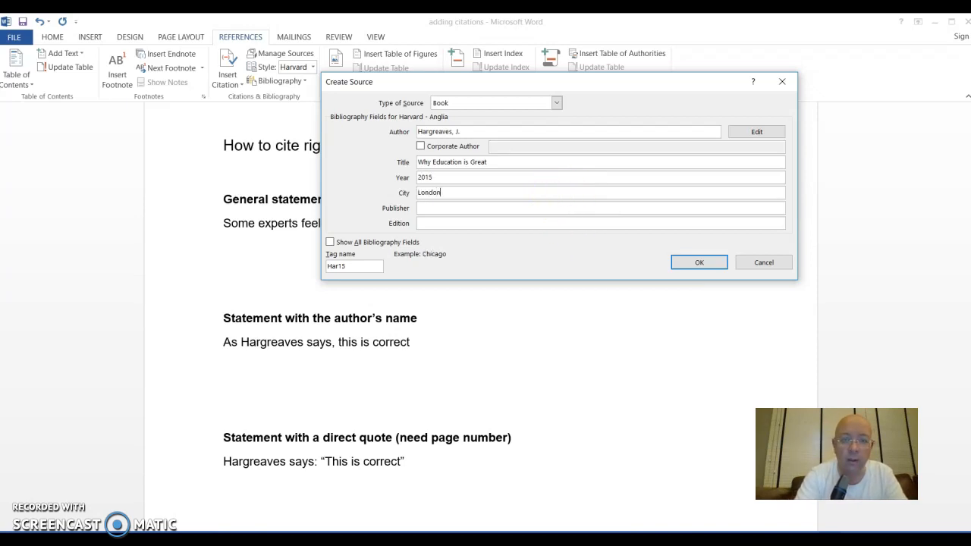
pyautogui.click(609, 208)
pyautogui.write('Sage')
pyautogui.click(622, 223)
pyautogui.write('2')
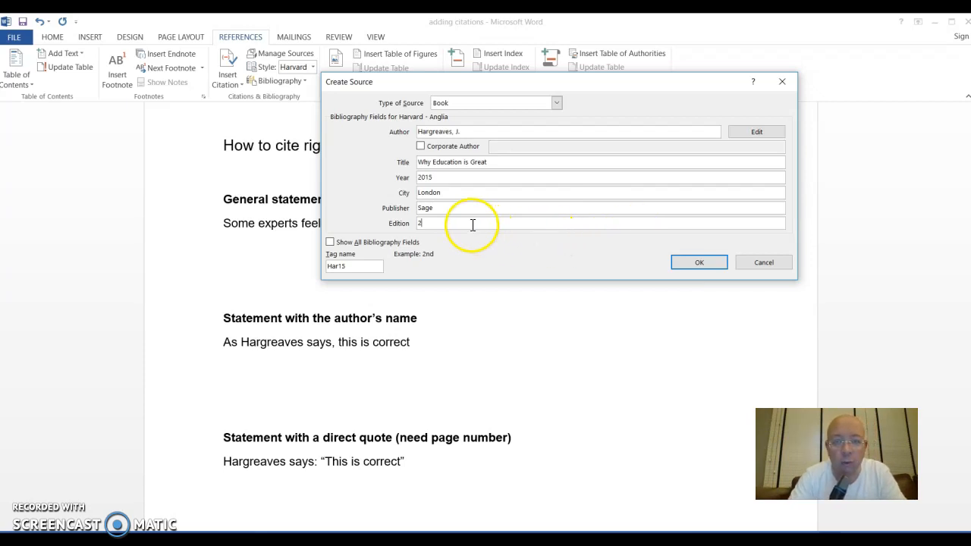
# Show all bibliography fields, review them and confirm the source to insert its citation.
pyautogui.click(330, 242)
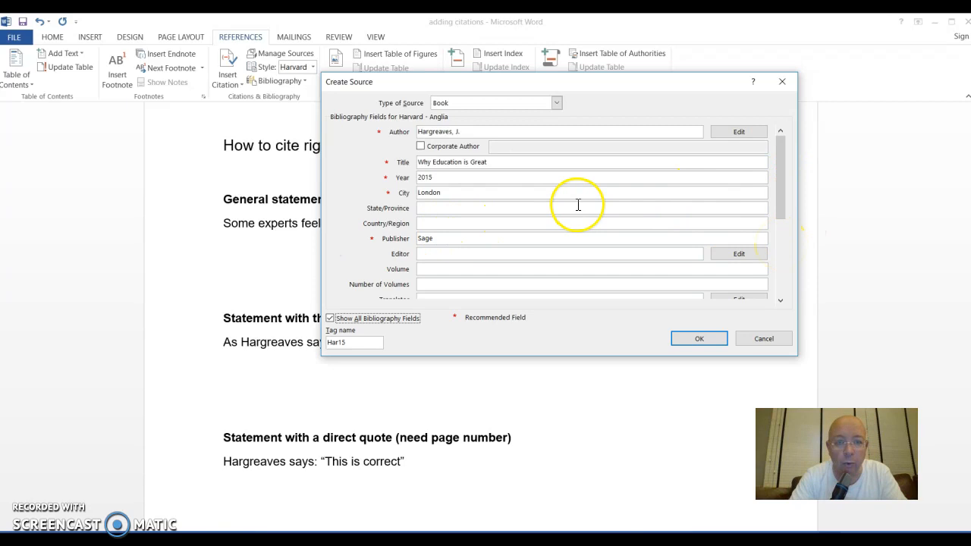
pyautogui.click(781, 231)
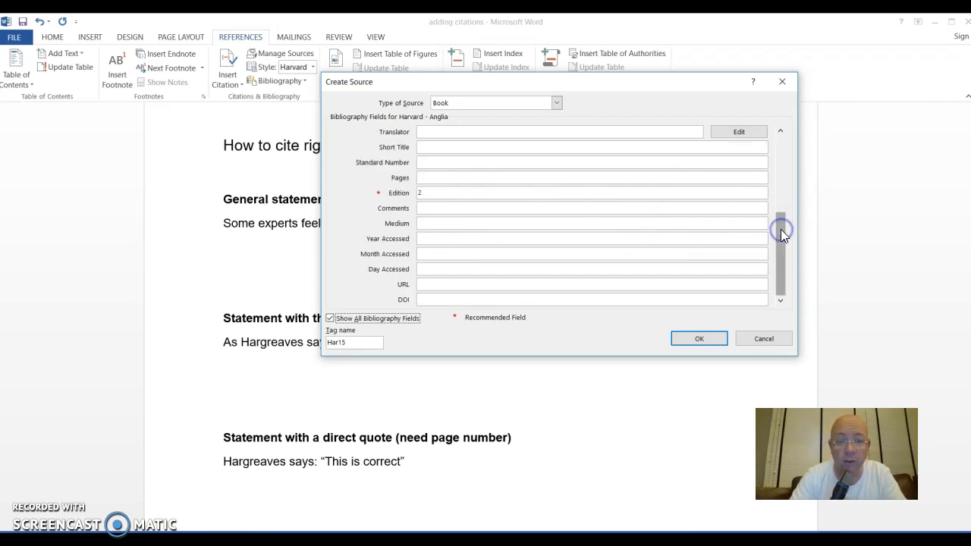
pyautogui.click(777, 200)
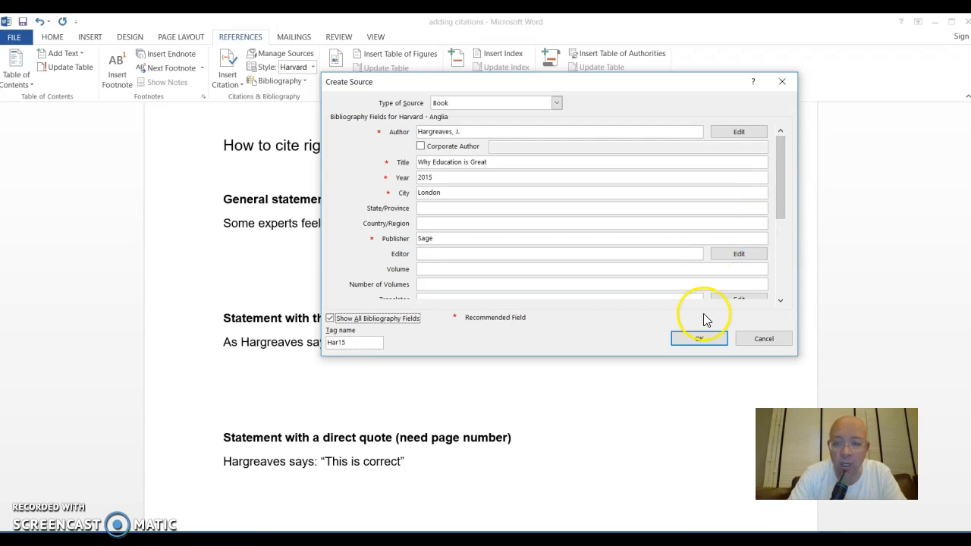
pyautogui.click(700, 339)
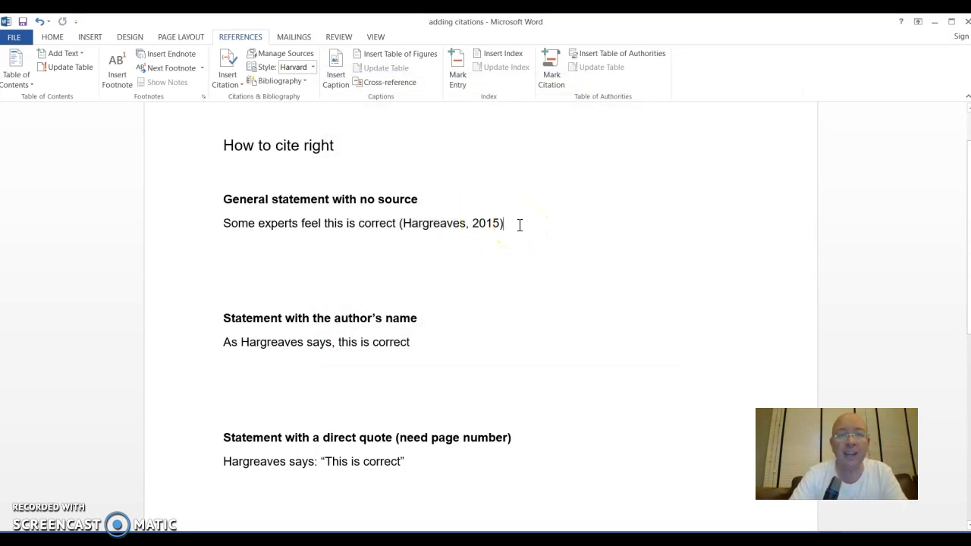
# End the cited sentence with a full stop and remove one empty line below it.
pyautogui.write('.')
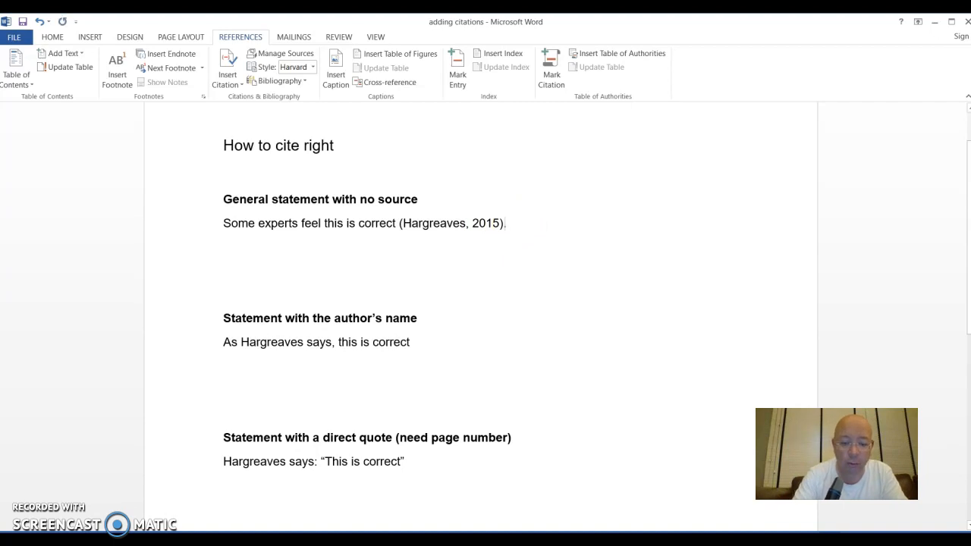
pyautogui.click(351, 262)
pyautogui.press('BackSpace')
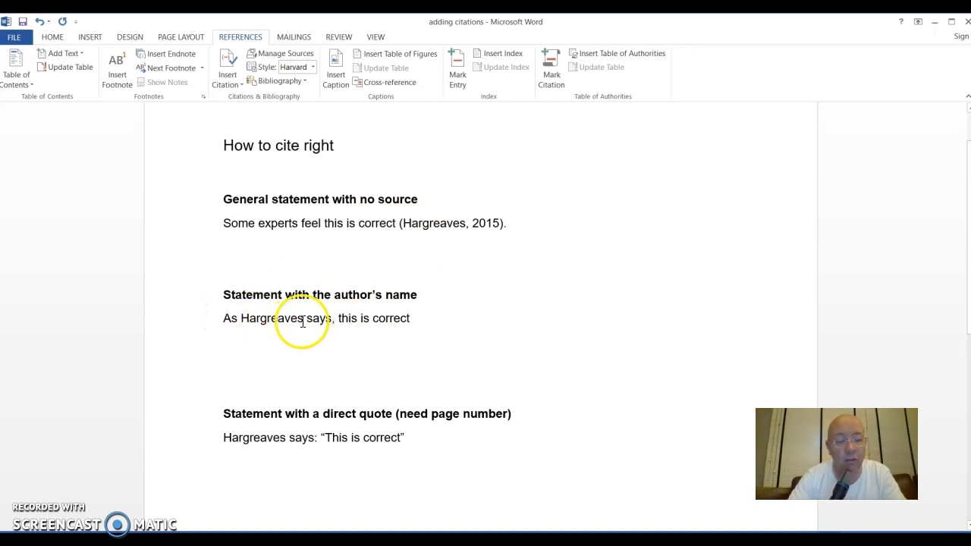
# Insert a citation of the existing source "Why Education is Great" at the end of the statement with the author's name.
pyautogui.click(440, 318)
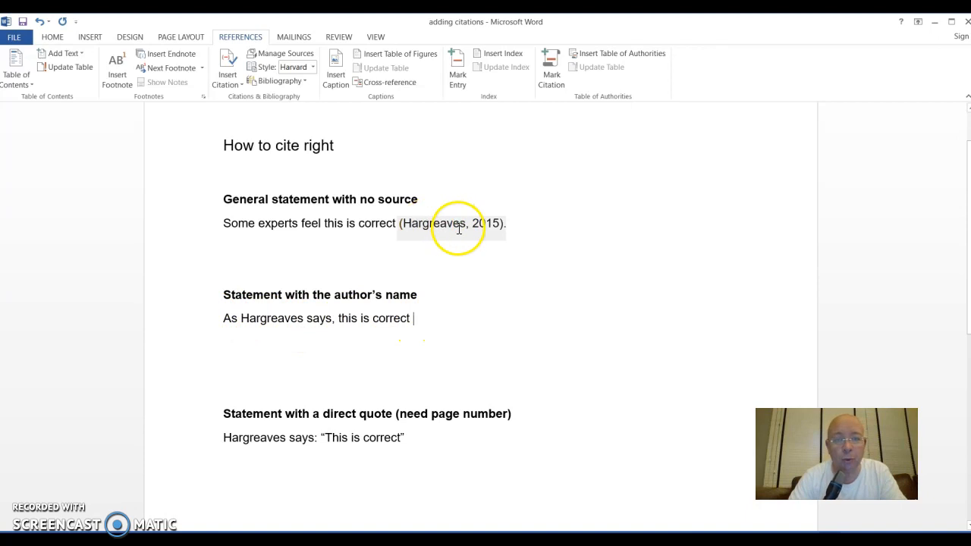
pyautogui.click(425, 319)
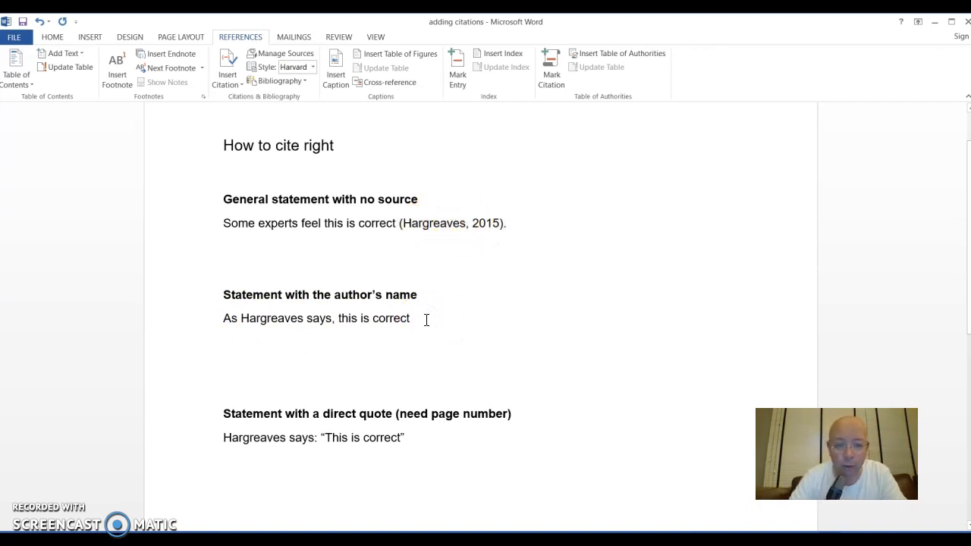
pyautogui.click(426, 318)
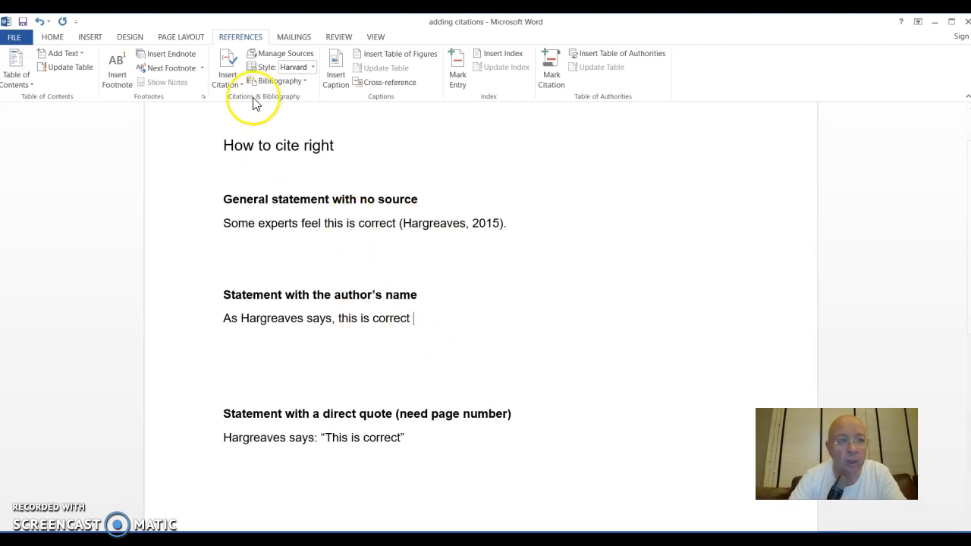
pyautogui.click(312, 67)
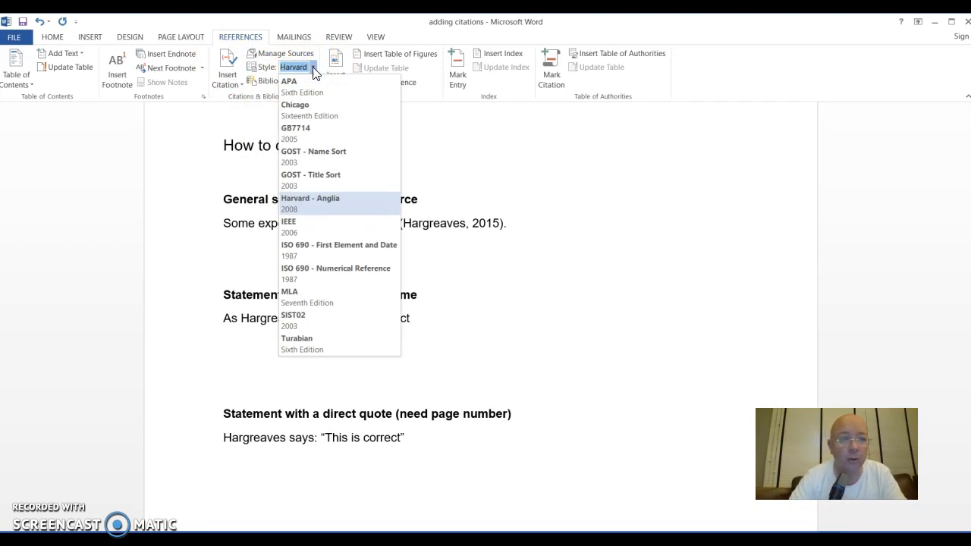
pyautogui.click(313, 67)
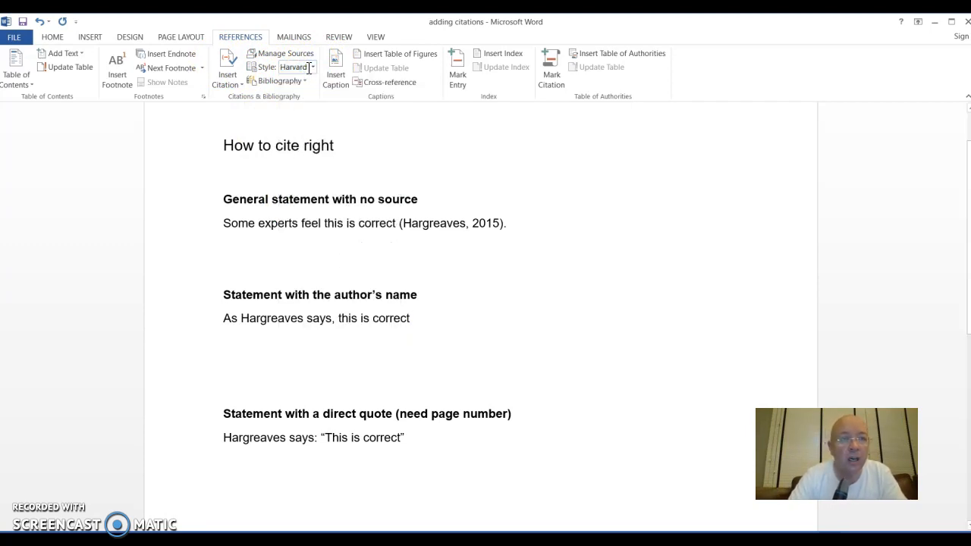
pyautogui.click(230, 79)
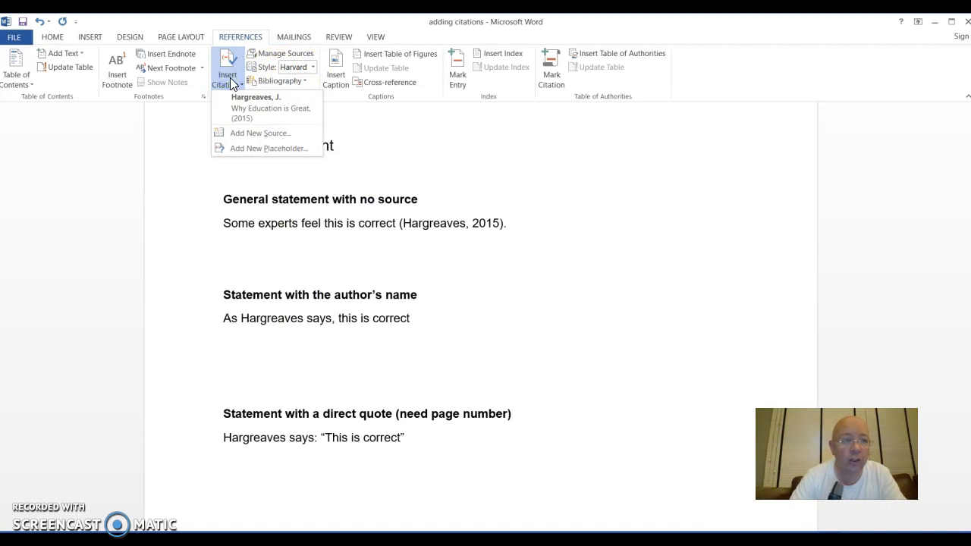
pyautogui.click(257, 111)
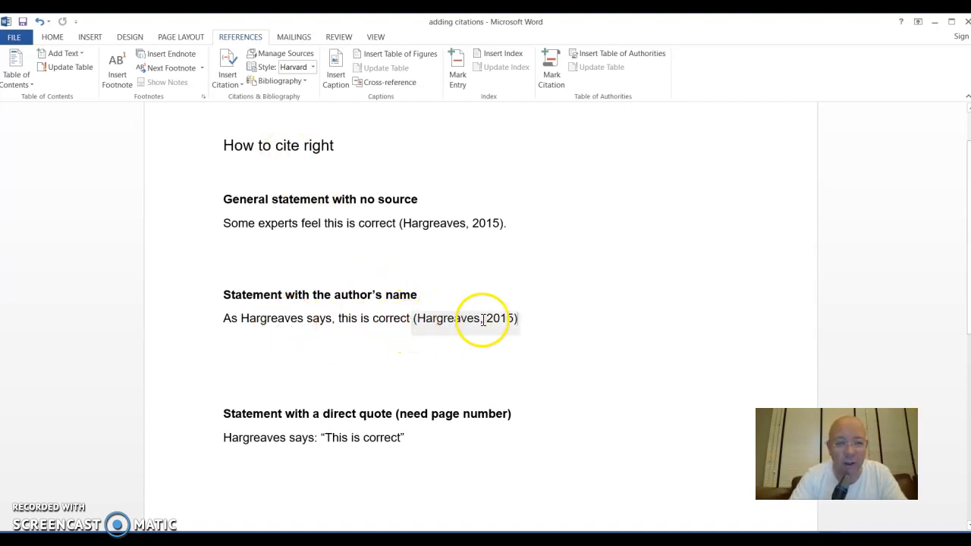
# Suppress the author in the citation of the author's-name statement and end the sentence with a full stop.
pyautogui.click(438, 321)
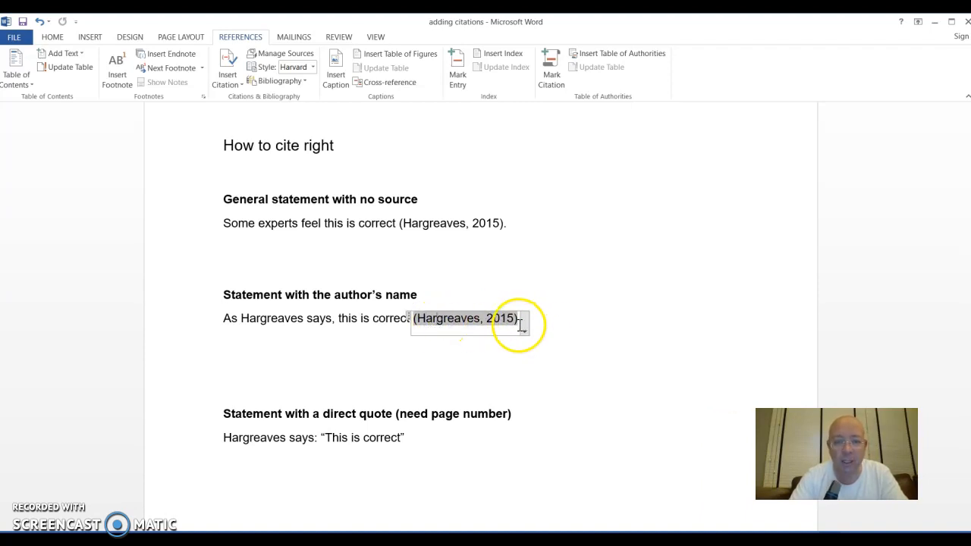
pyautogui.click(525, 322)
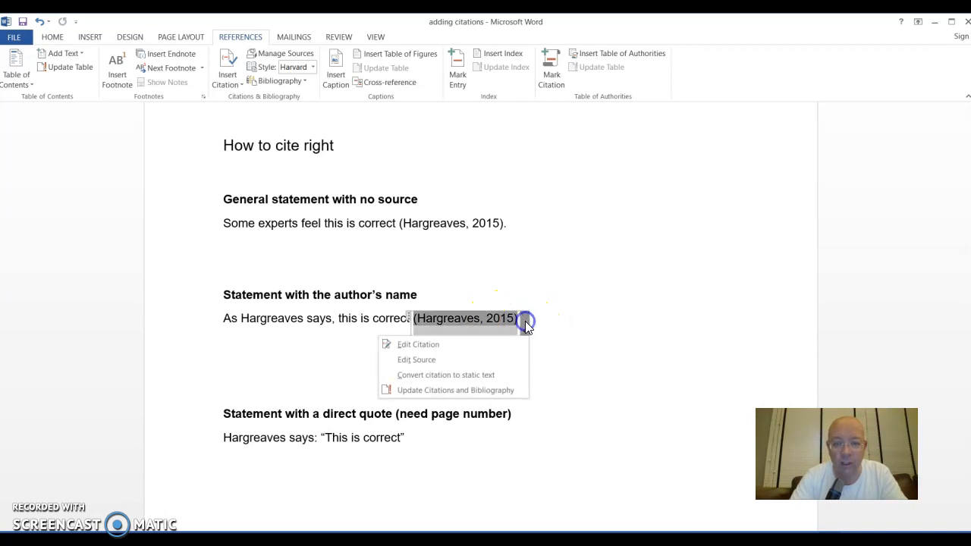
pyautogui.click(464, 345)
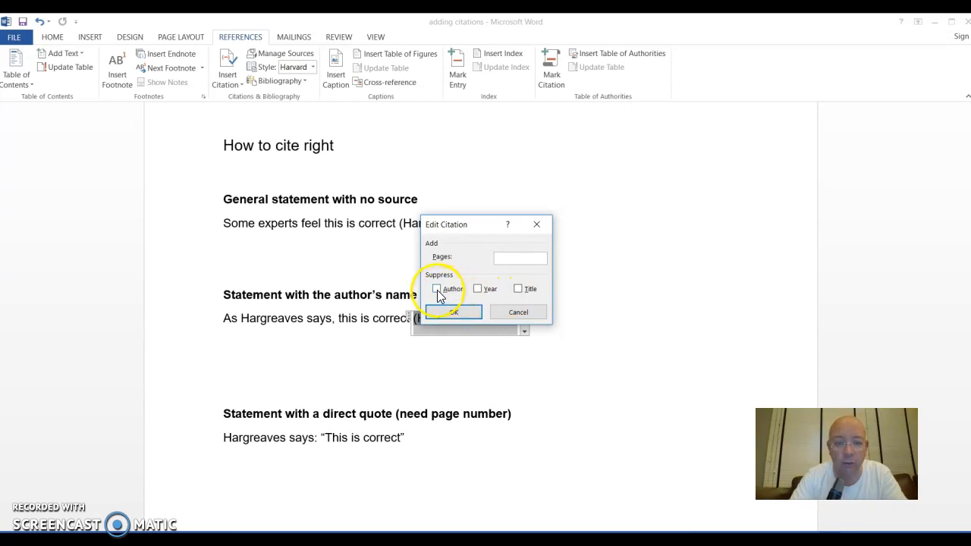
pyautogui.click(438, 291)
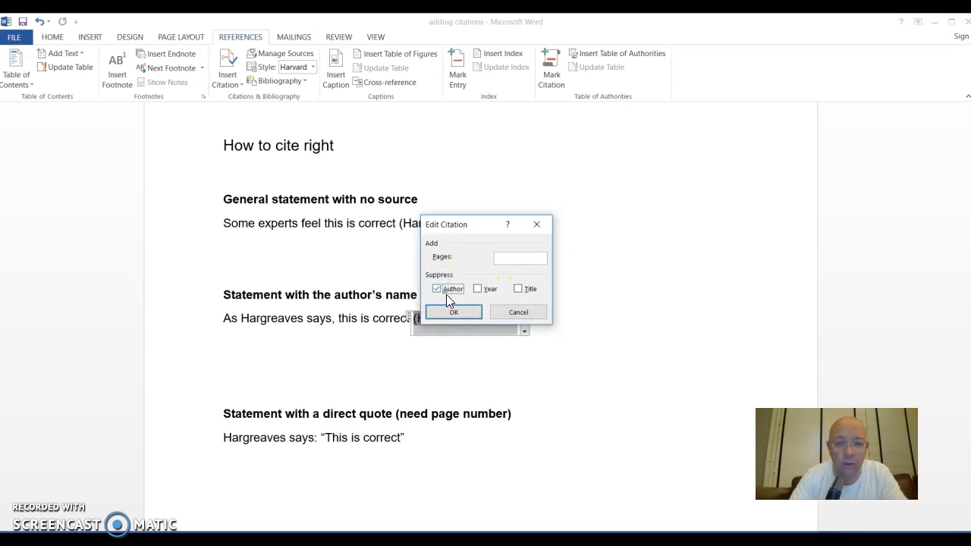
pyautogui.click(454, 313)
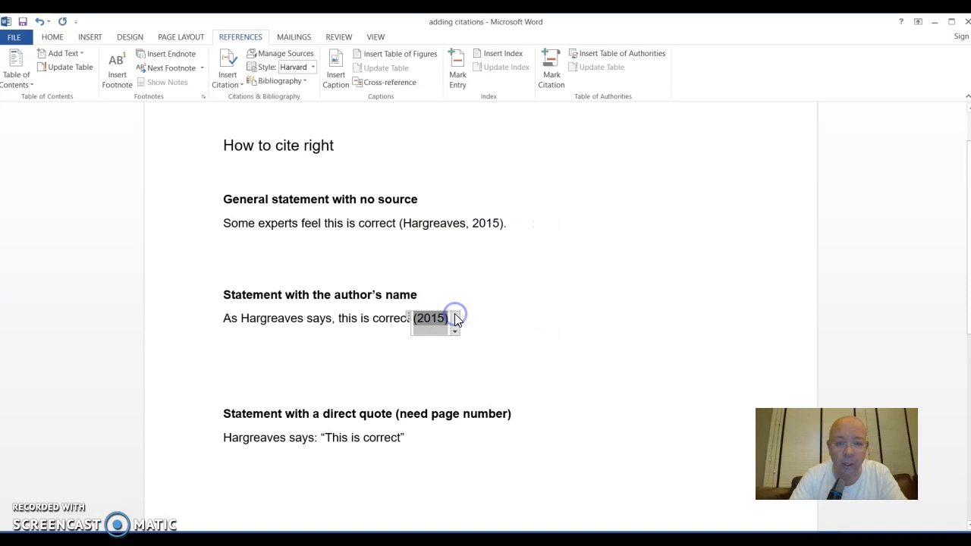
pyautogui.click(475, 320)
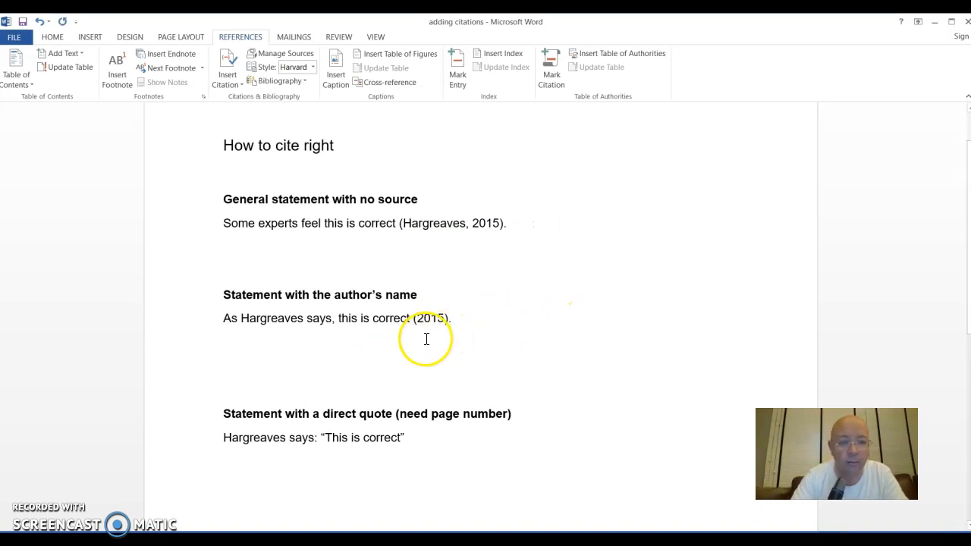
# Insert a citation of the source "Why Education is Great" after the direct quote "This is correct".
pyautogui.click(433, 444)
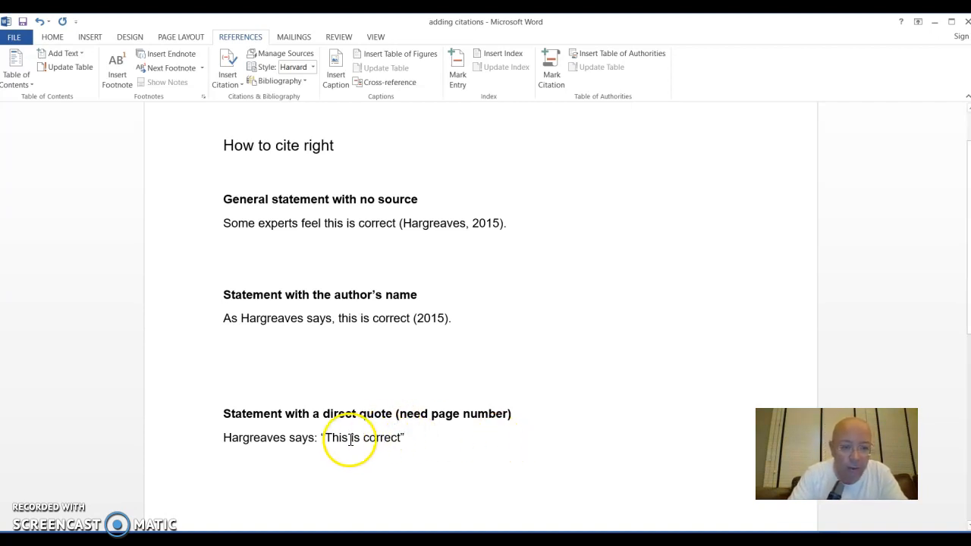
pyautogui.click(418, 439)
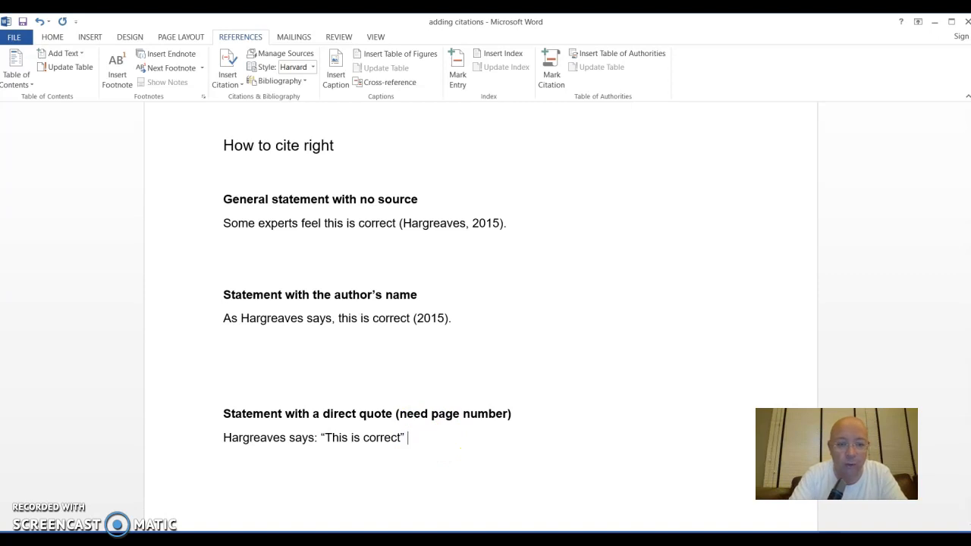
pyautogui.click(227, 80)
pyautogui.click(264, 113)
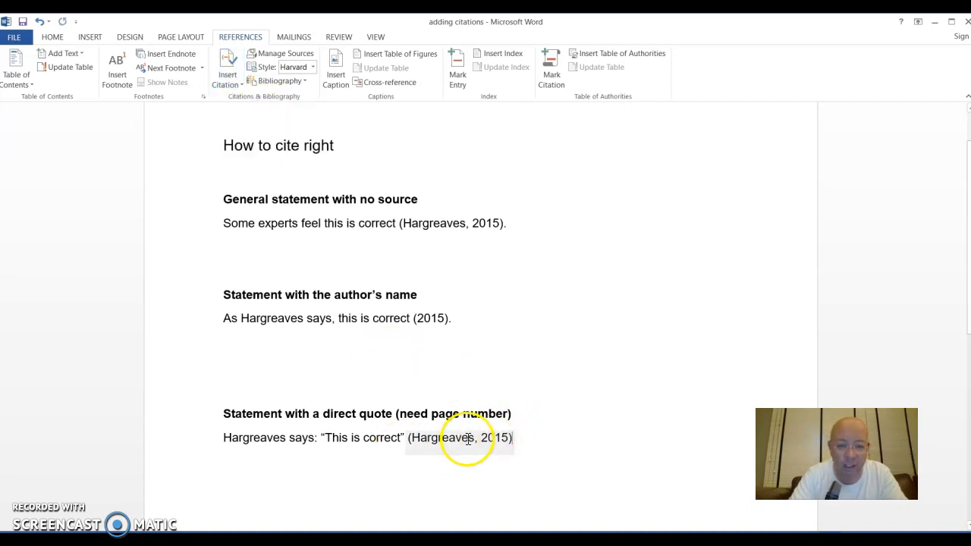
# Edit the direct quote's citation to suppress the author.
pyautogui.click(498, 438)
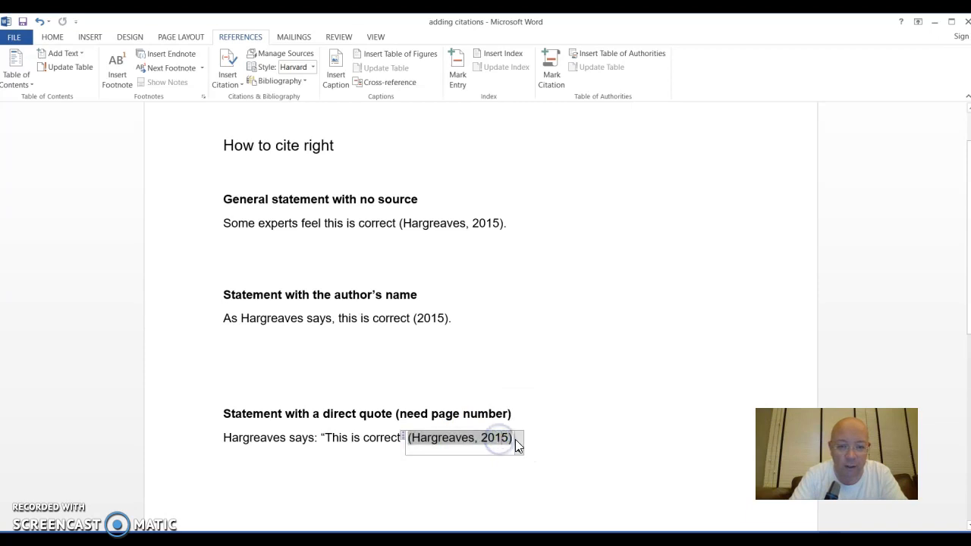
pyautogui.click(518, 441)
pyautogui.click(447, 468)
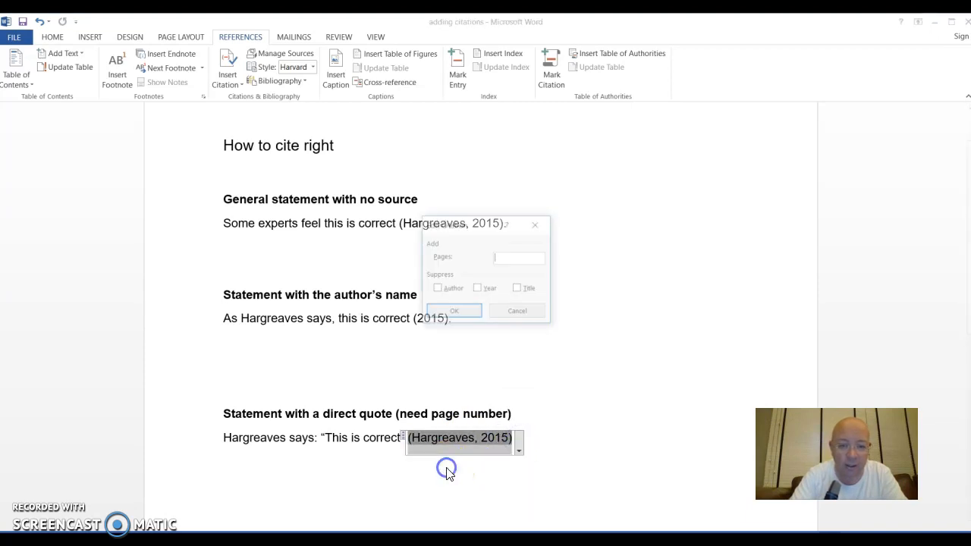
pyautogui.click(438, 289)
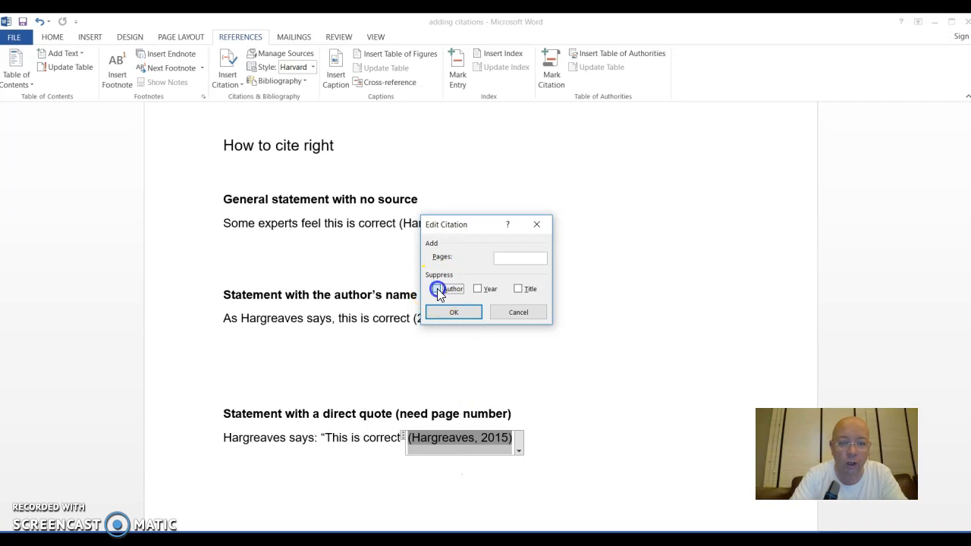
pyautogui.click(454, 312)
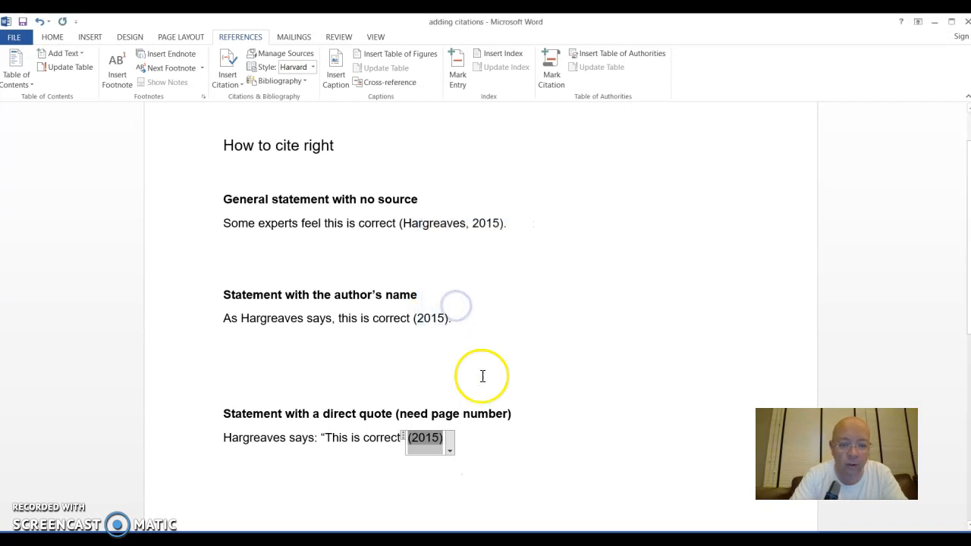
# Add page 36 to the direct quote's citation and end the sentence with a full stop.
pyautogui.click(450, 447)
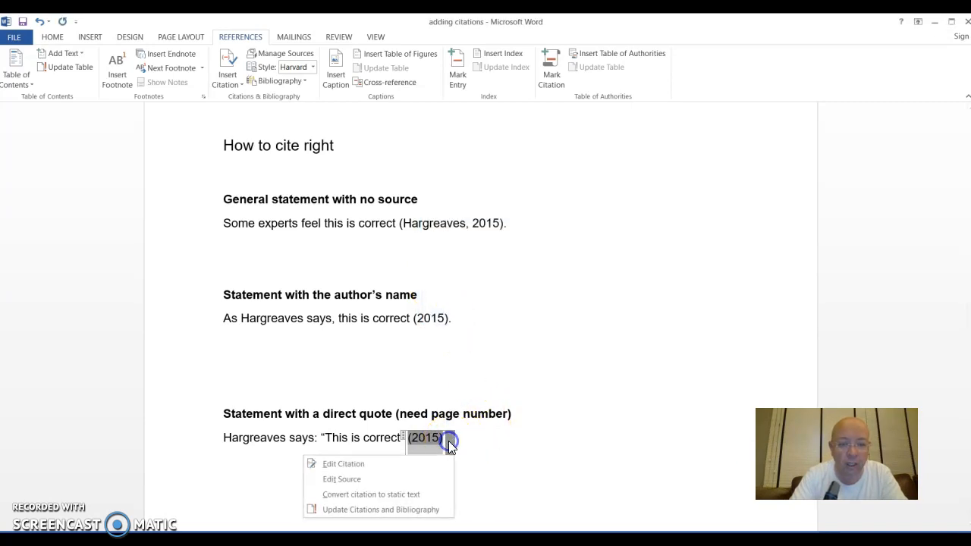
pyautogui.click(356, 463)
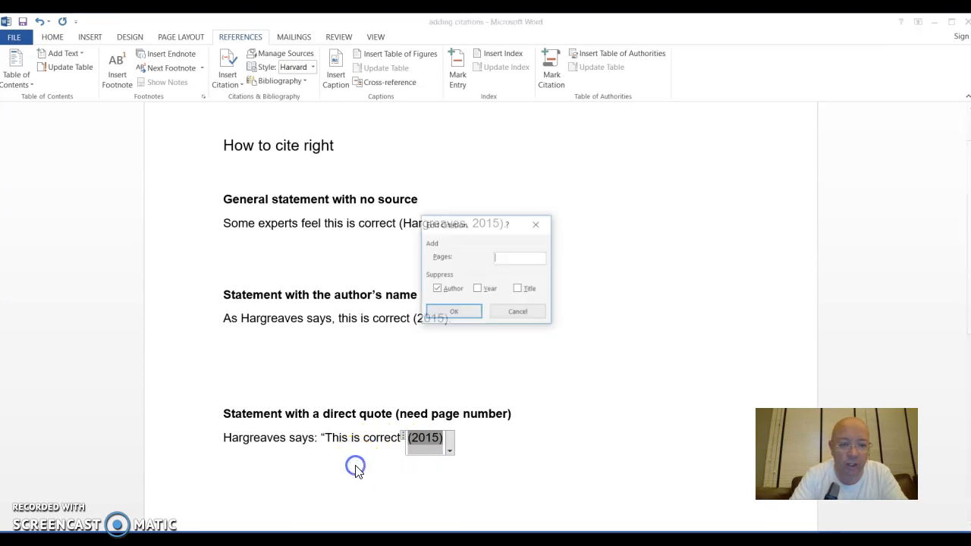
pyautogui.click(521, 261)
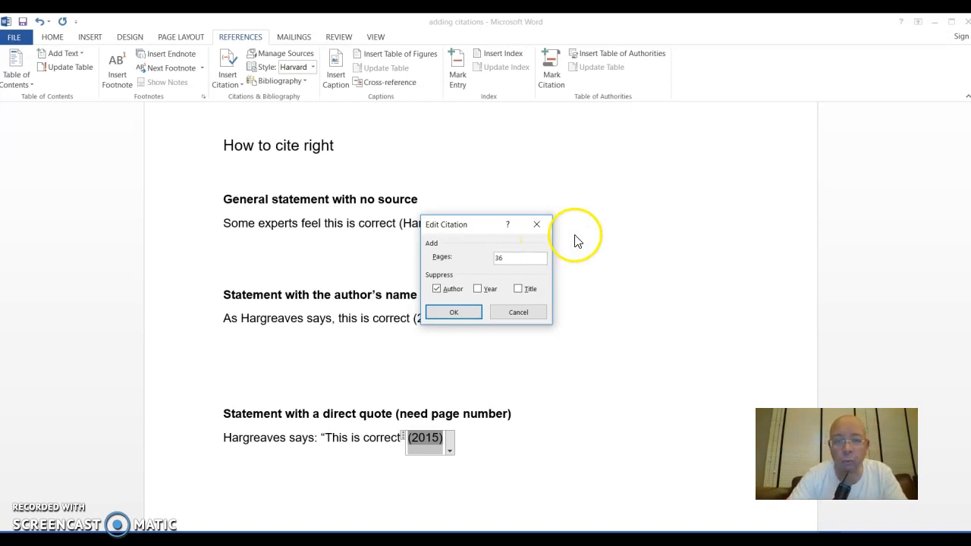
pyautogui.click(455, 314)
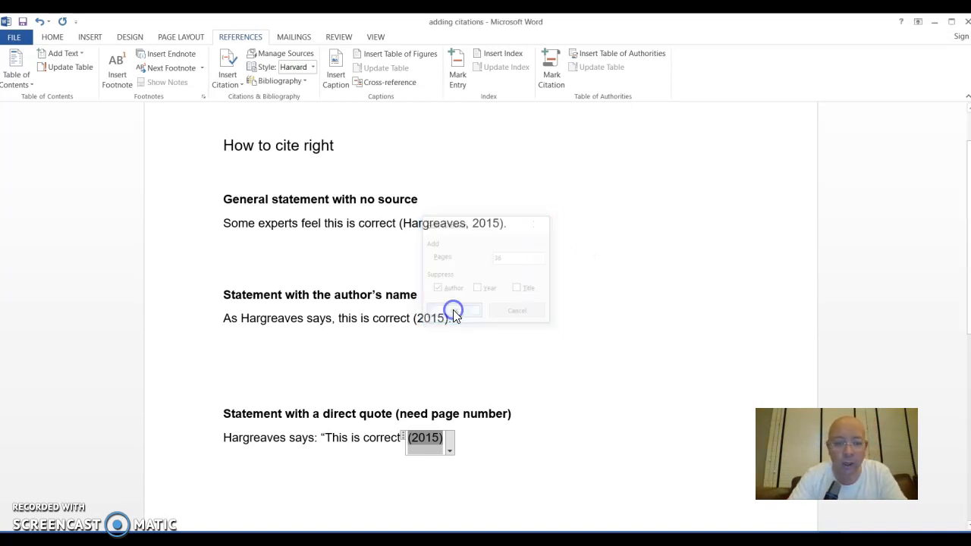
pyautogui.click(435, 366)
pyautogui.click(505, 434)
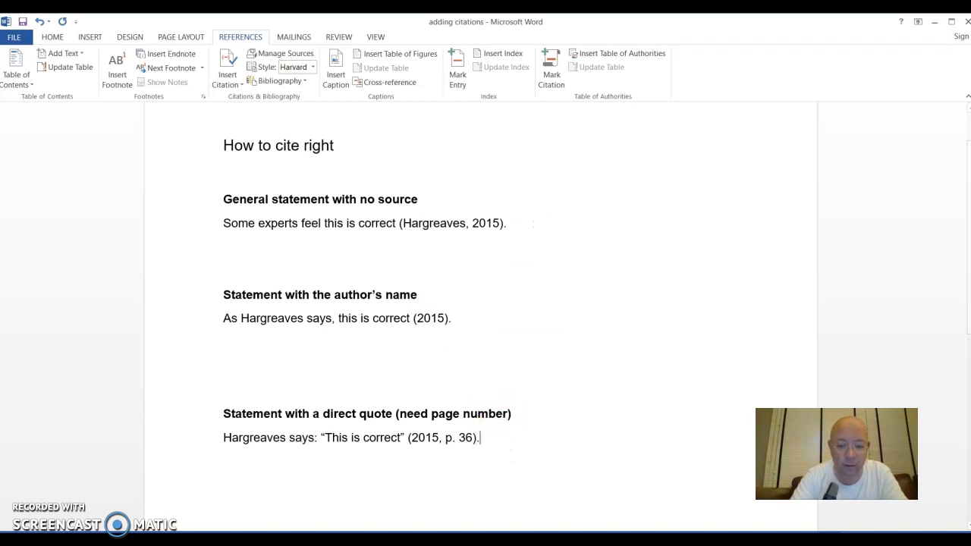
pyautogui.click(382, 388)
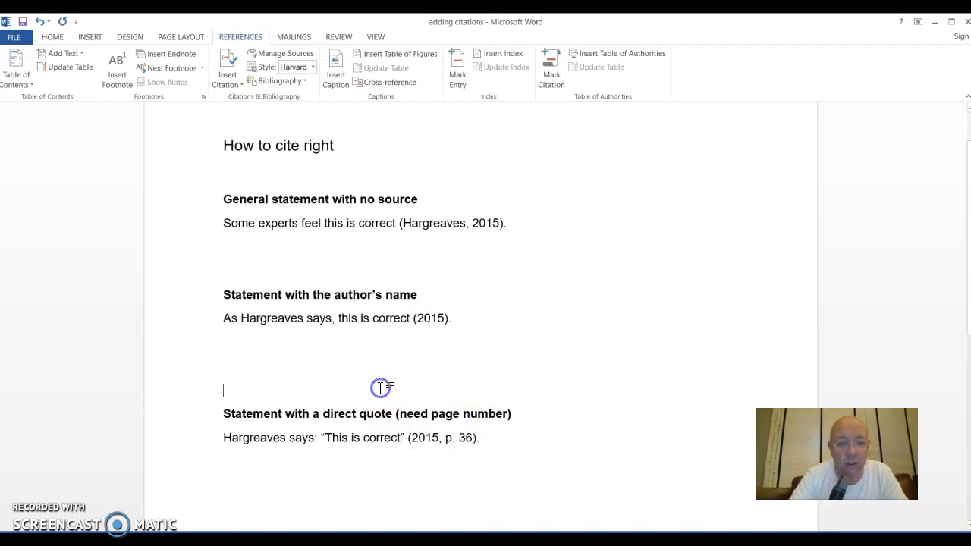